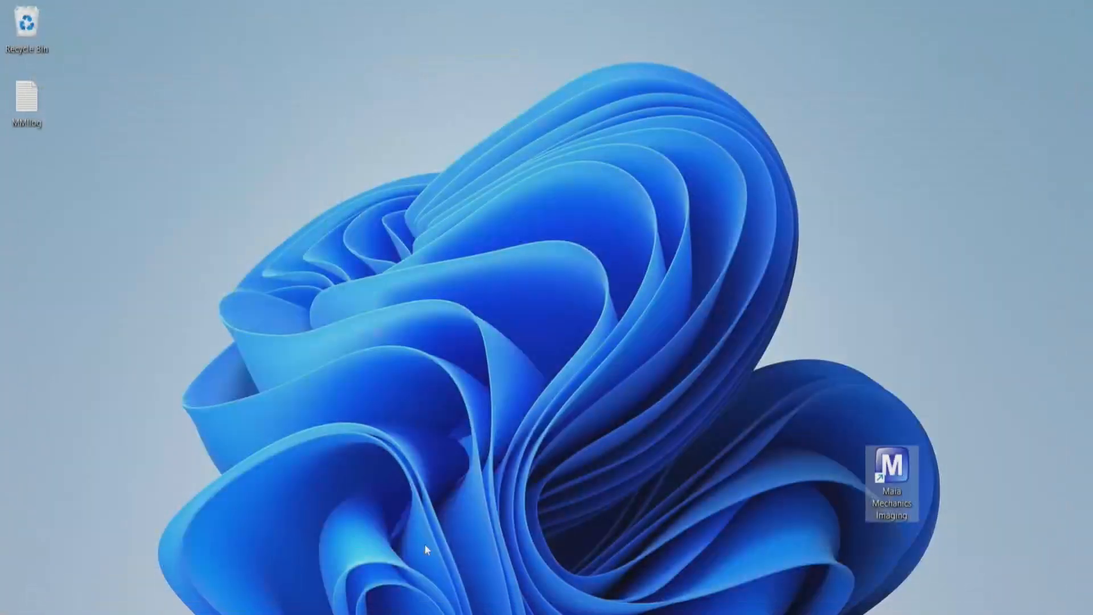
# Launch Maia Mechanics Imaging and load Ava Kris Tyson's chart from the Chart Library
pyautogui.doubleClick(890, 474)
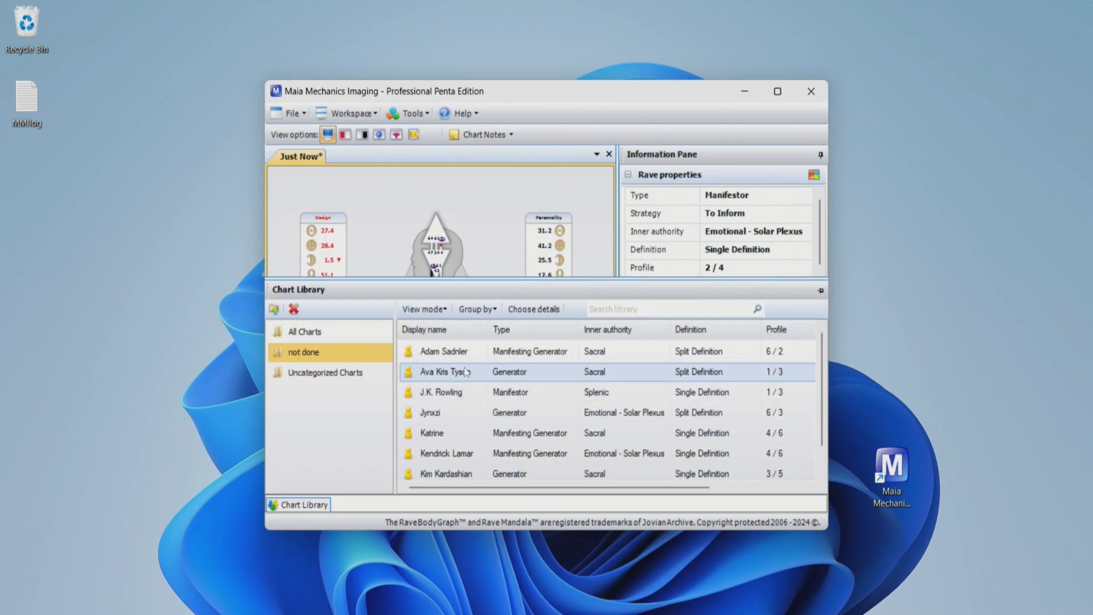
pyautogui.doubleClick(446, 371)
# Maximize the window so the BodyGraph and rave properties fill the screen
pyautogui.click(777, 91)
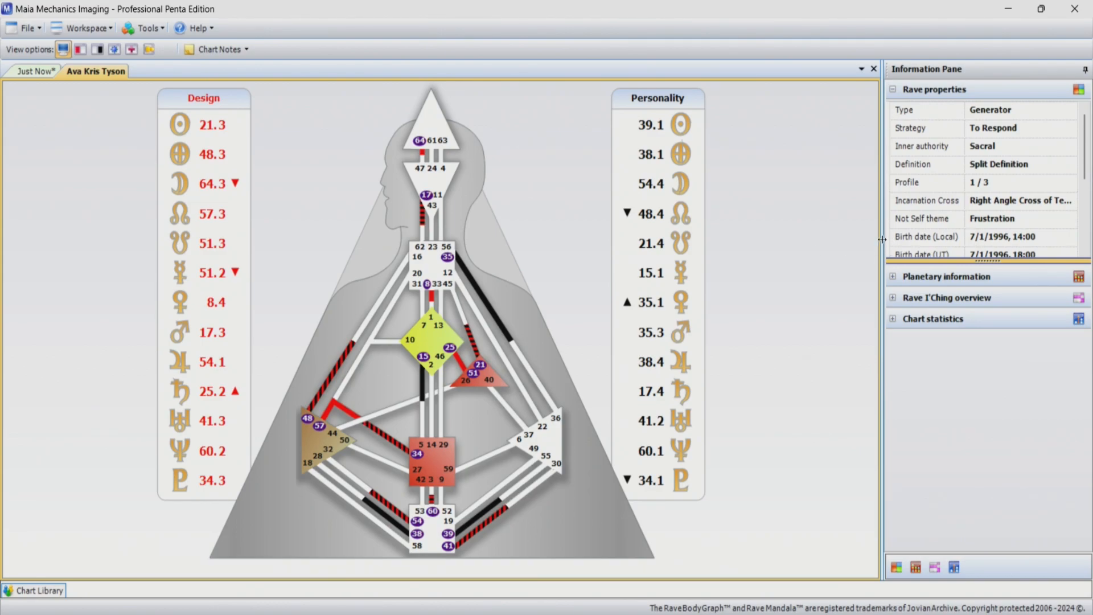
pyautogui.moveTo(882, 243); pyautogui.dragTo(745, 244)
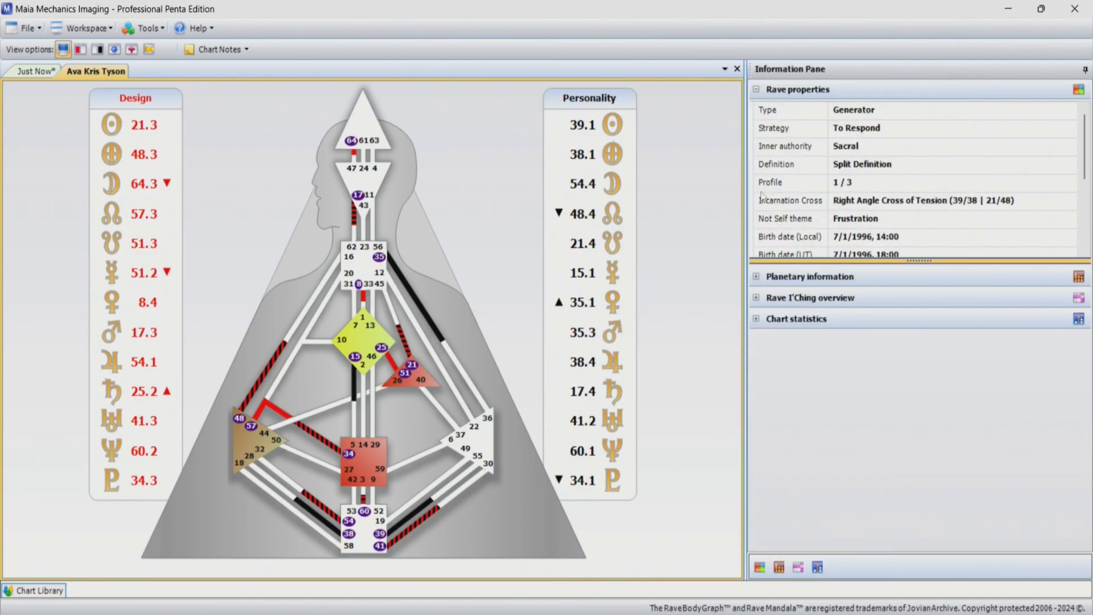
pyautogui.moveTo(745, 194)
pyautogui.mouseDown()
pyautogui.moveTo(919, 183)
pyautogui.moveTo(858, 194)
pyautogui.mouseUp()
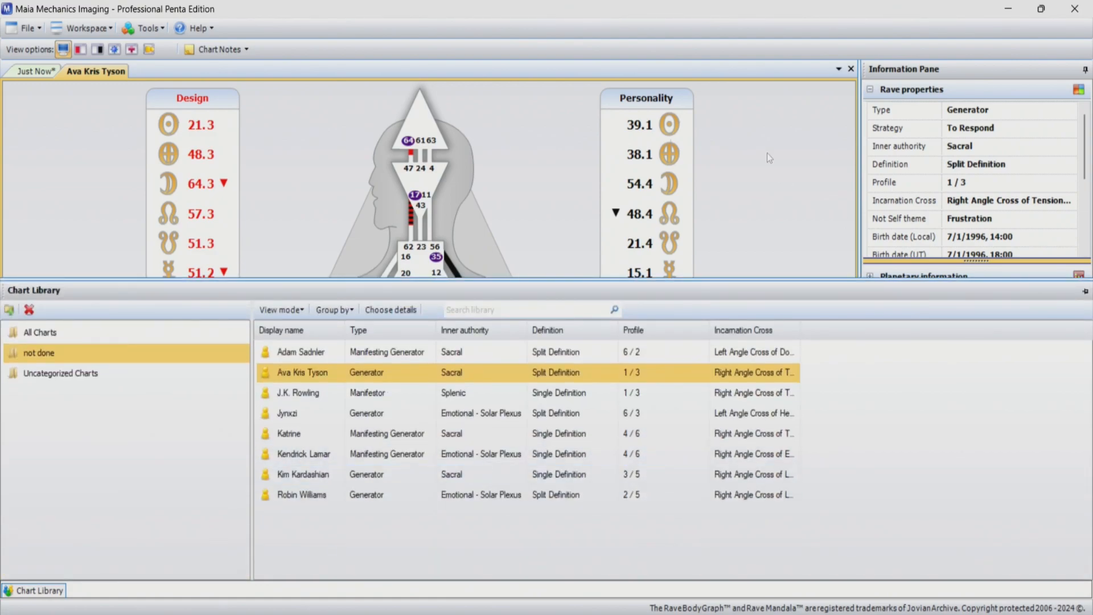